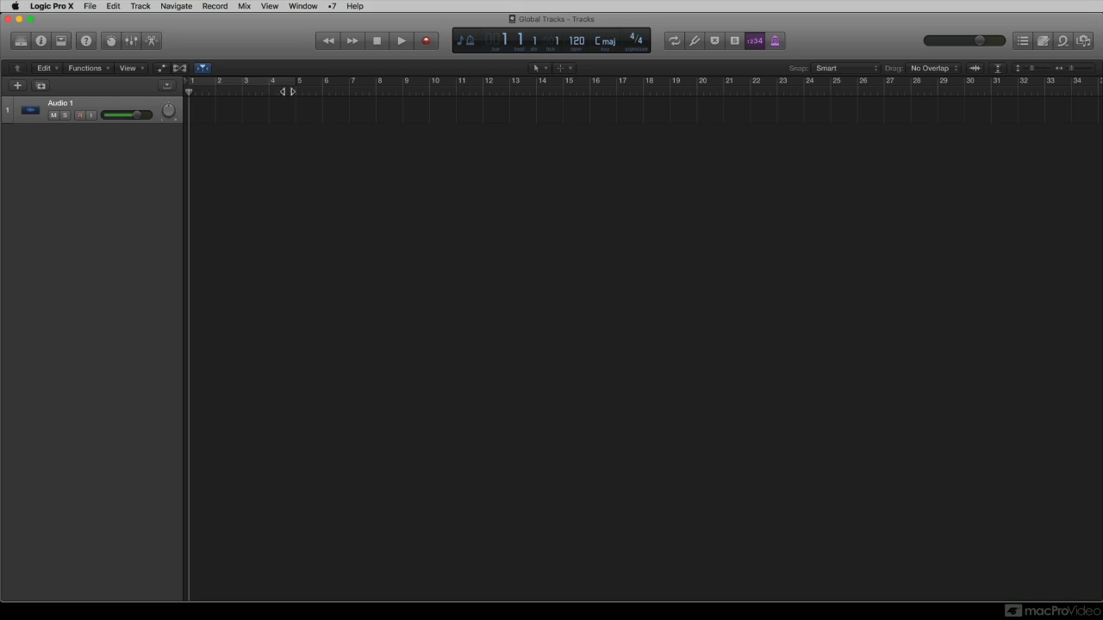
- Mark a band across the main timeline and the Piano Roll timeline, then close the Piano Roll
click(427, 102)
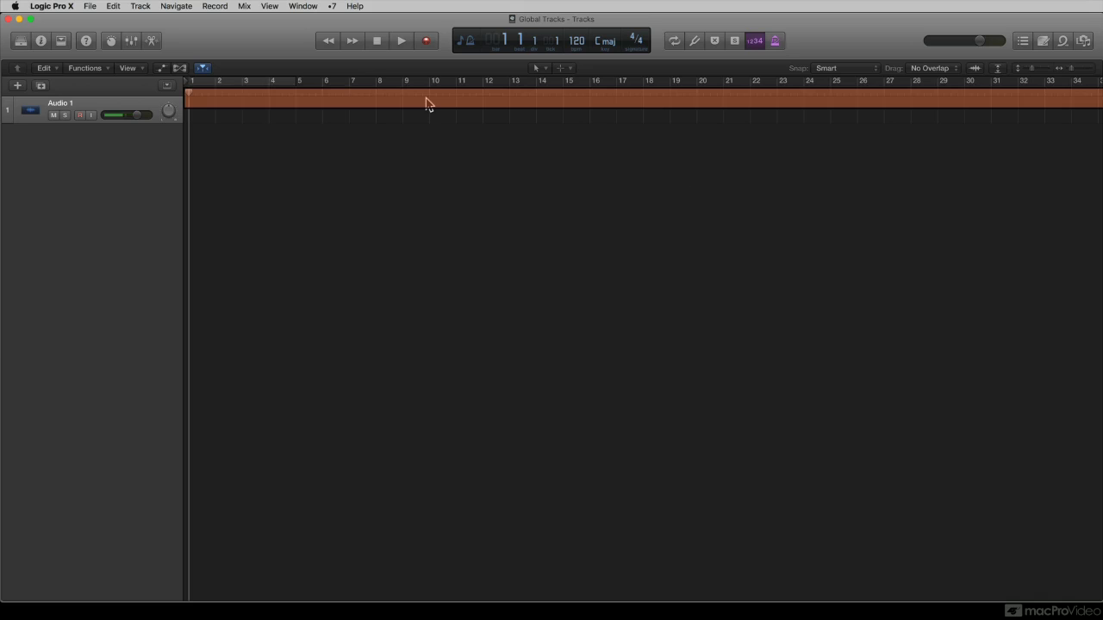
key(p)
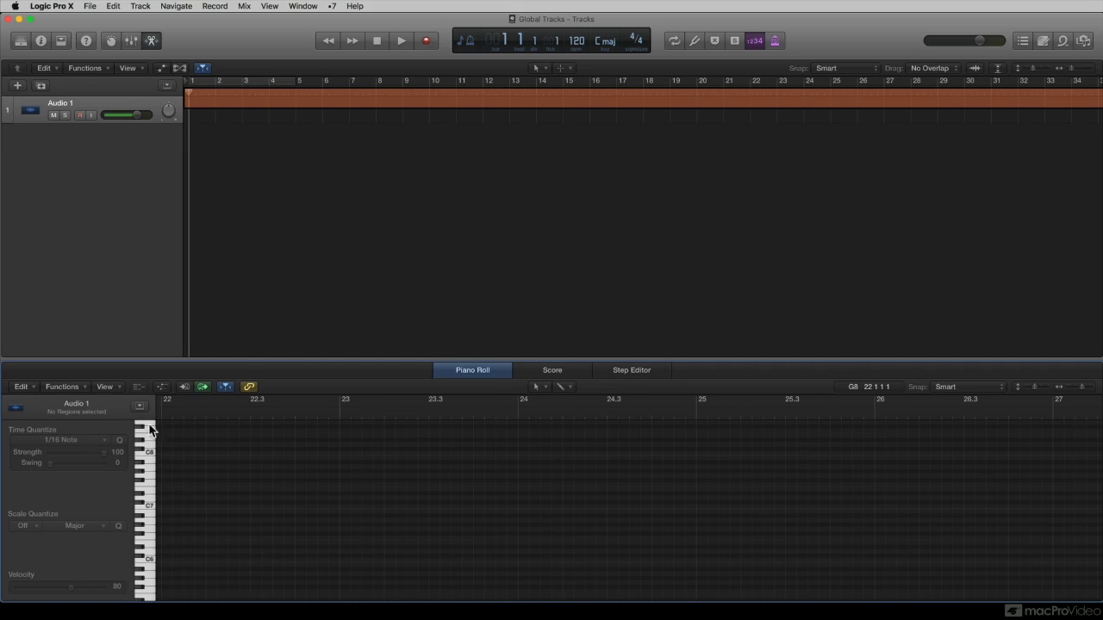
click(372, 413)
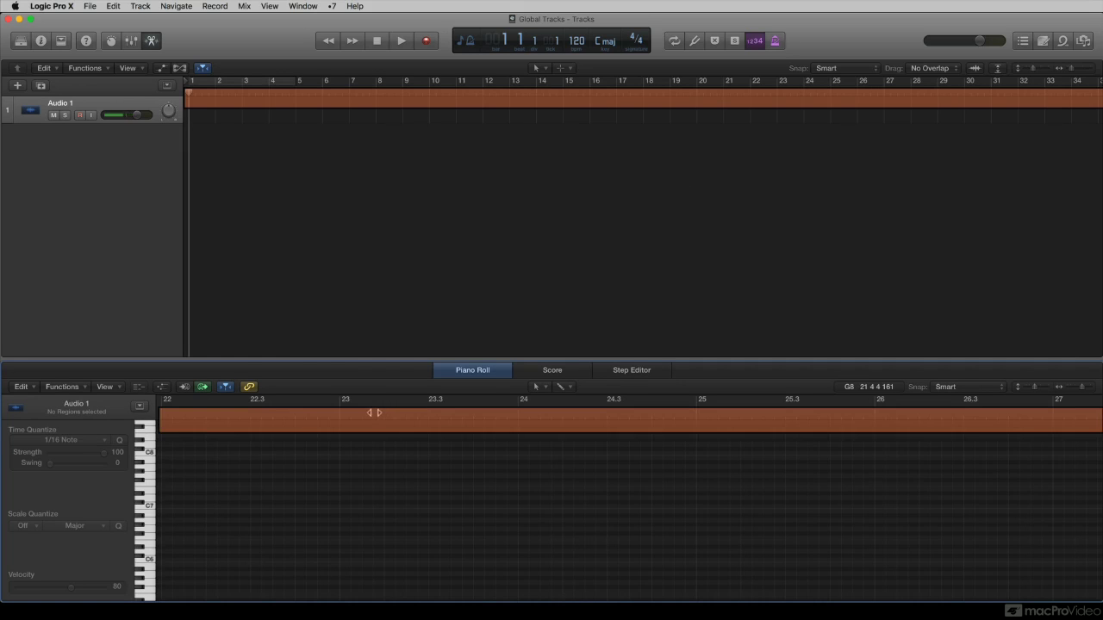
key(p)
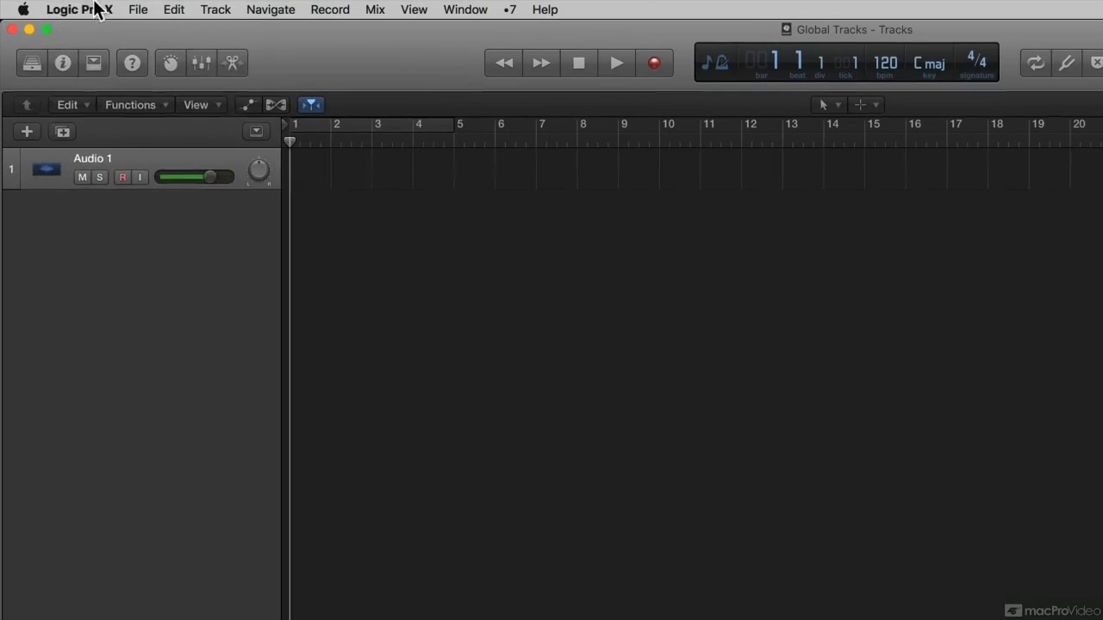
- Open the Advanced Tools pane of Logic Pro X Preferences
click(97, 10)
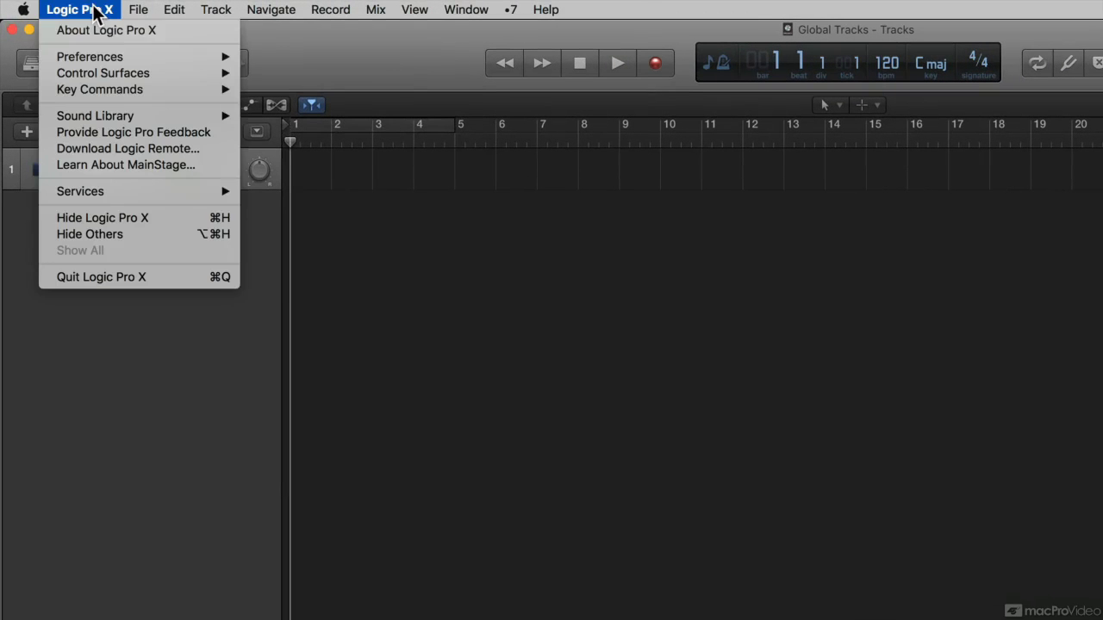
mouse_move(130, 115)
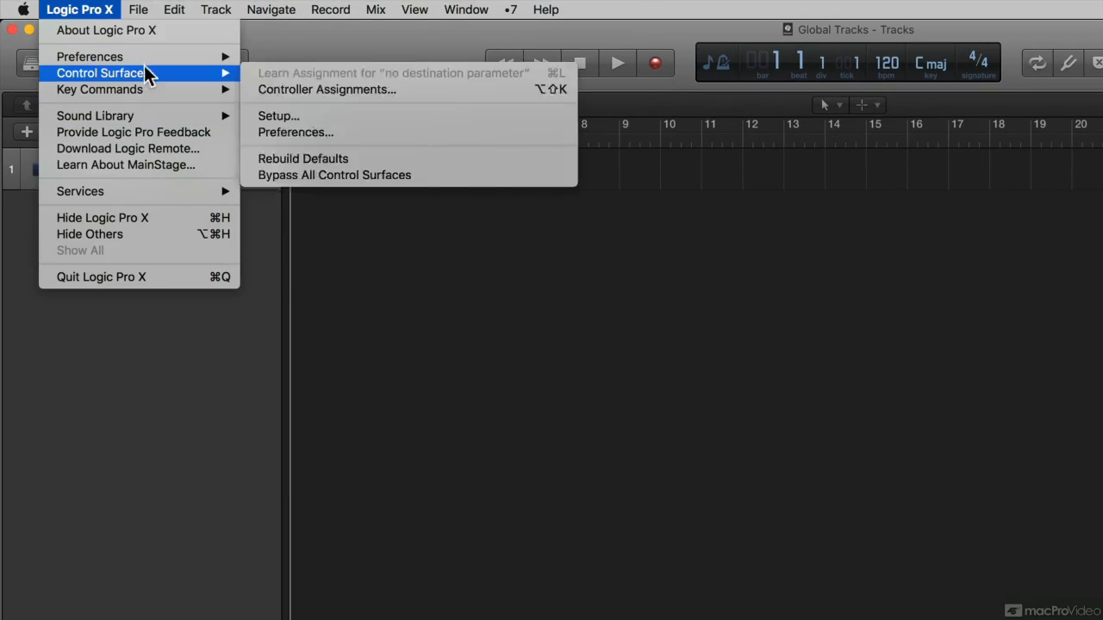
mouse_move(145, 59)
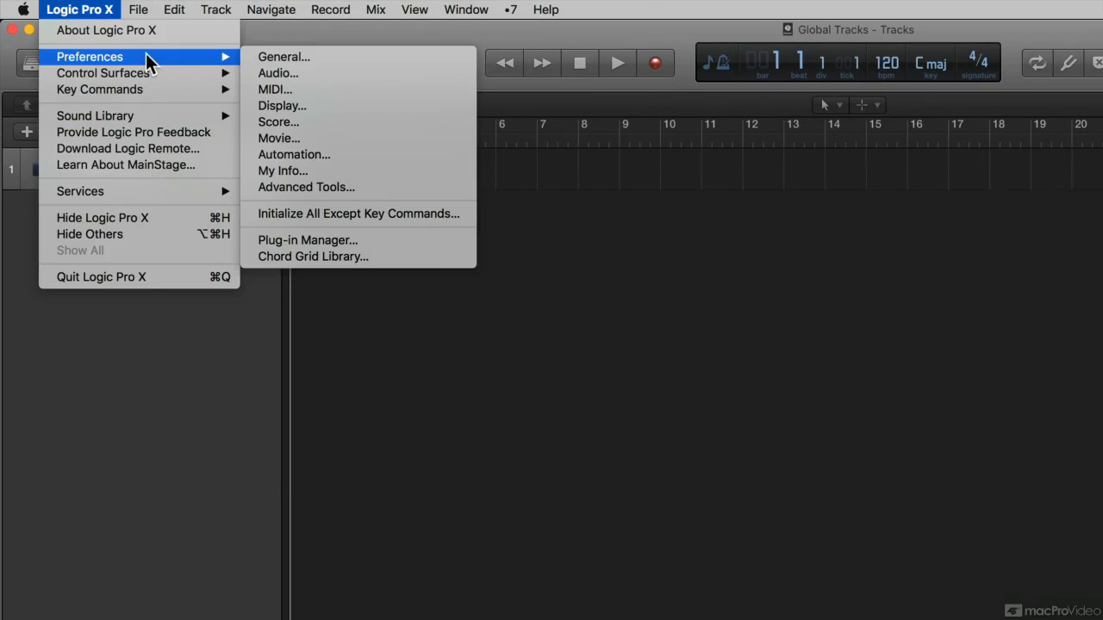
click(283, 186)
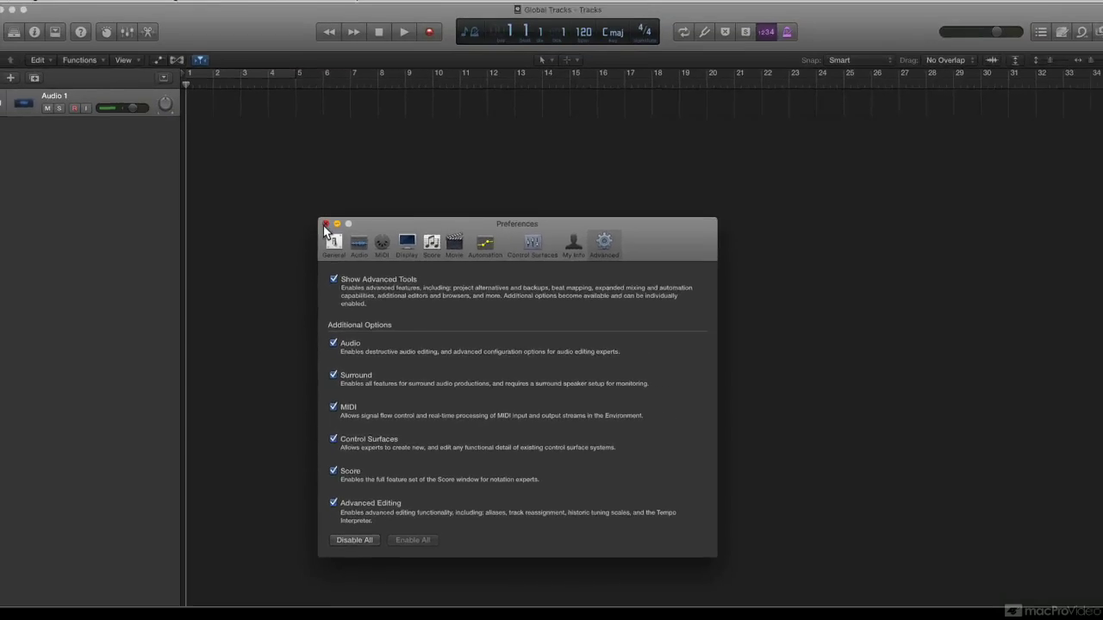
- Close the Preferences window to return to the Tracks area with Audio 1
click(325, 224)
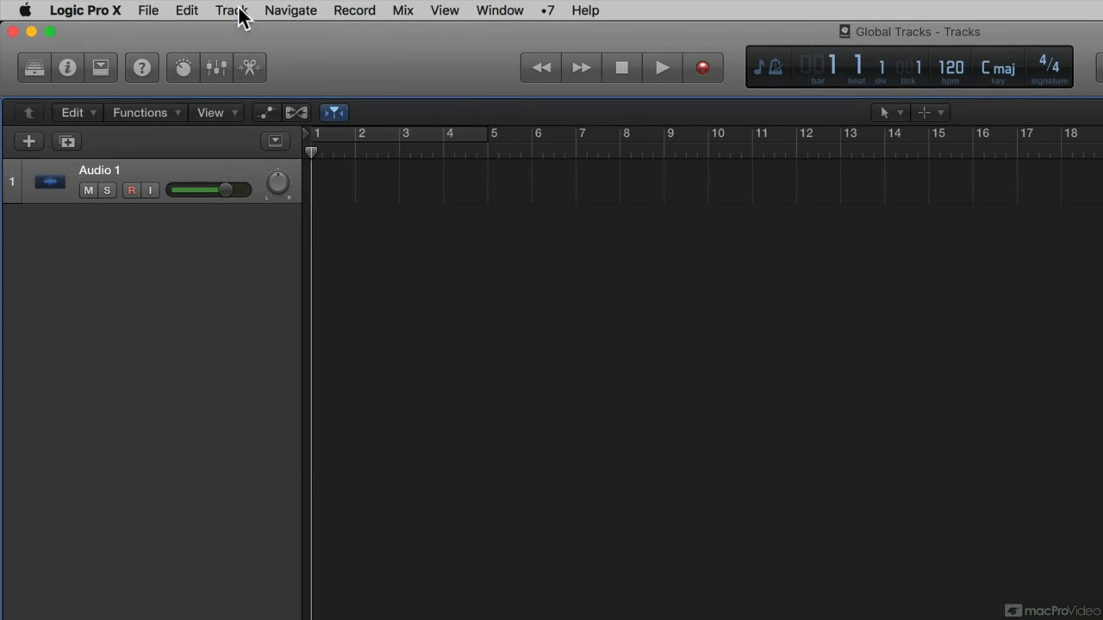
- Show the Arrangement, Marker, Signature and Tempo global tracks above Audio 1
click(239, 14)
mouse_move(277, 260)
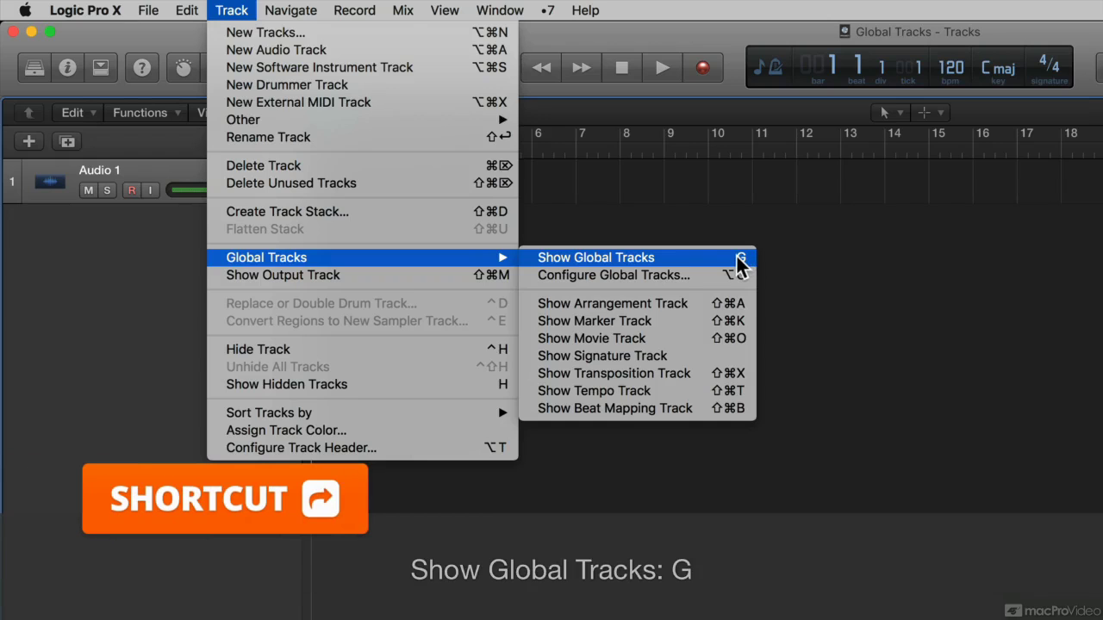
click(818, 251)
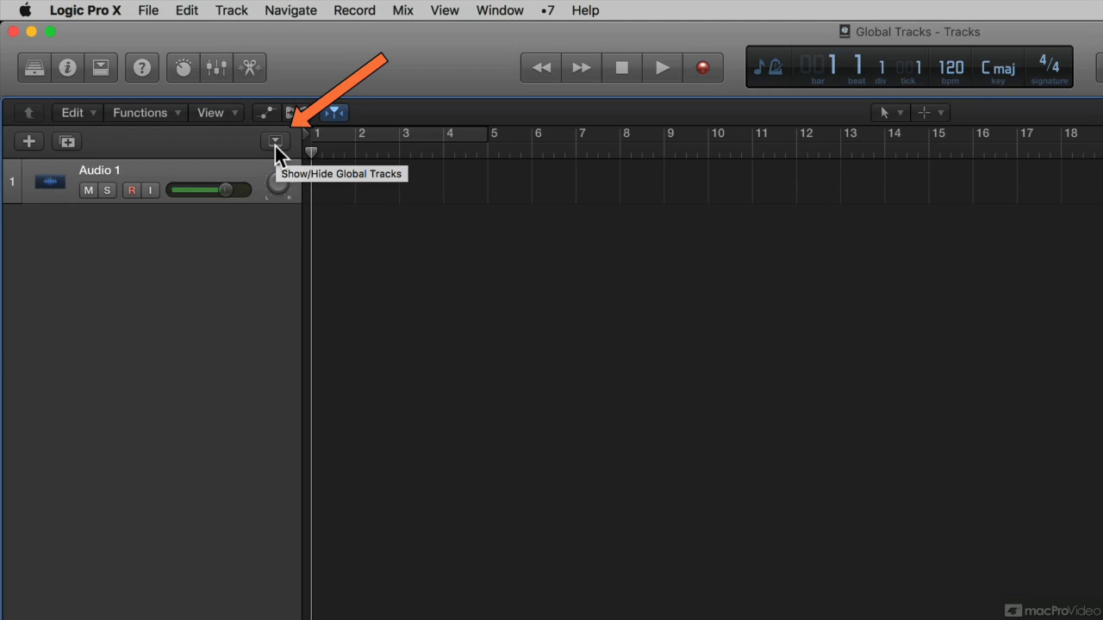
click(276, 140)
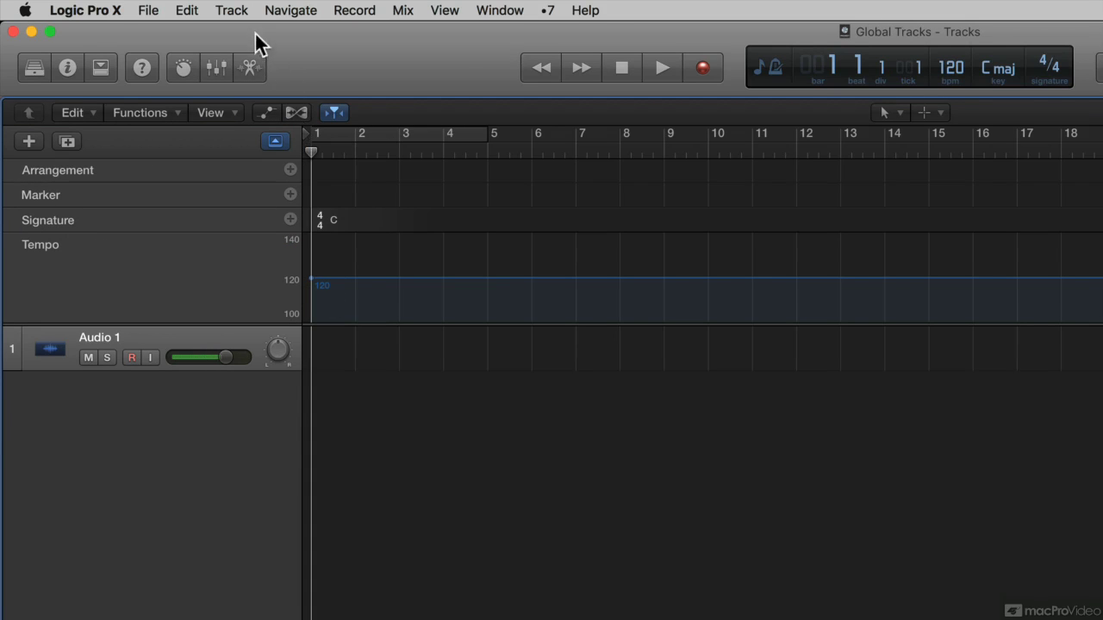
- Open Configure Global Tracks, toggle Tempo off and on, and add Beat Mapping
click(241, 13)
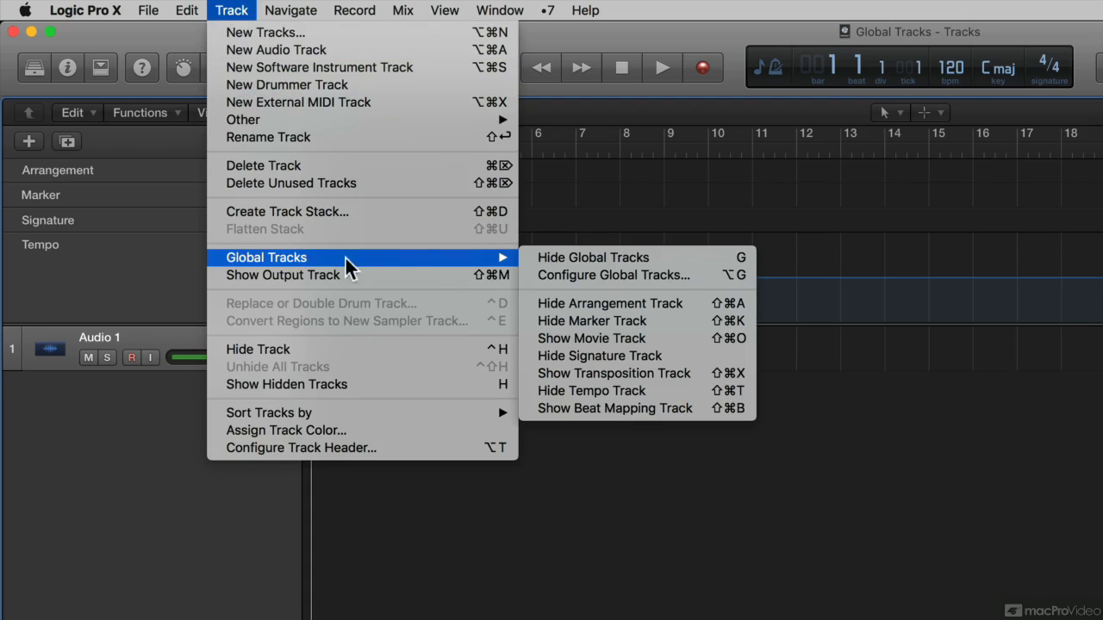
click(705, 273)
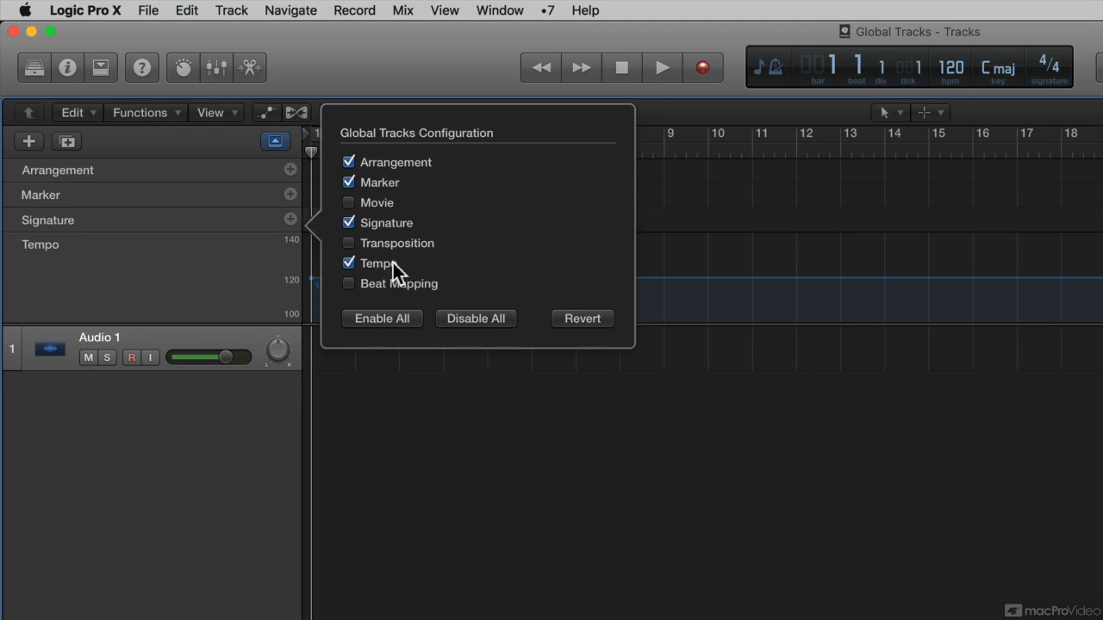
click(349, 263)
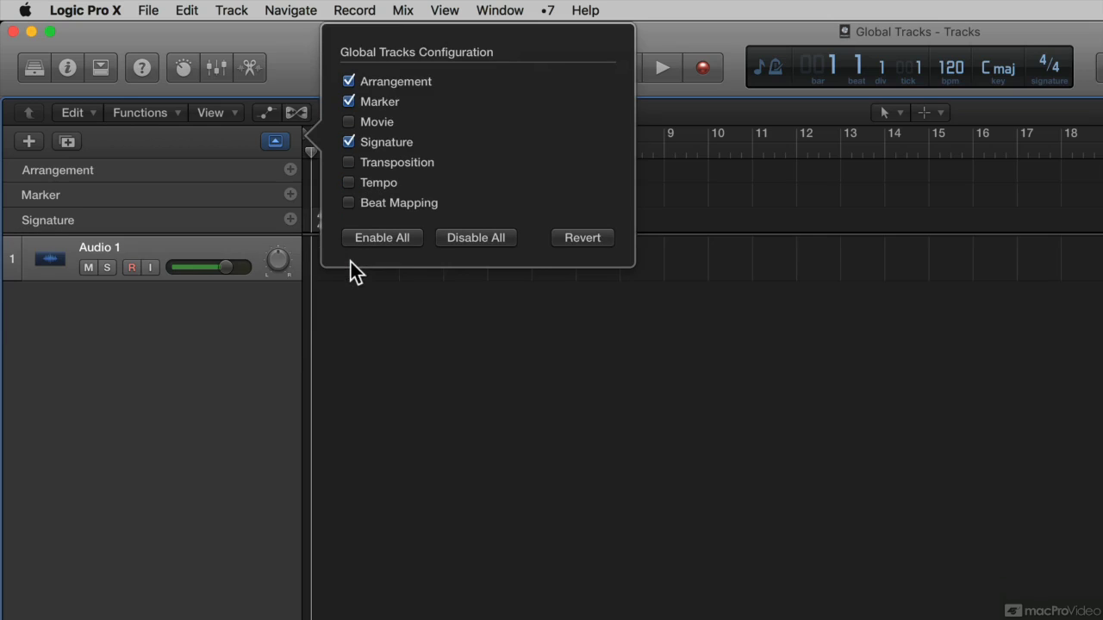
click(349, 182)
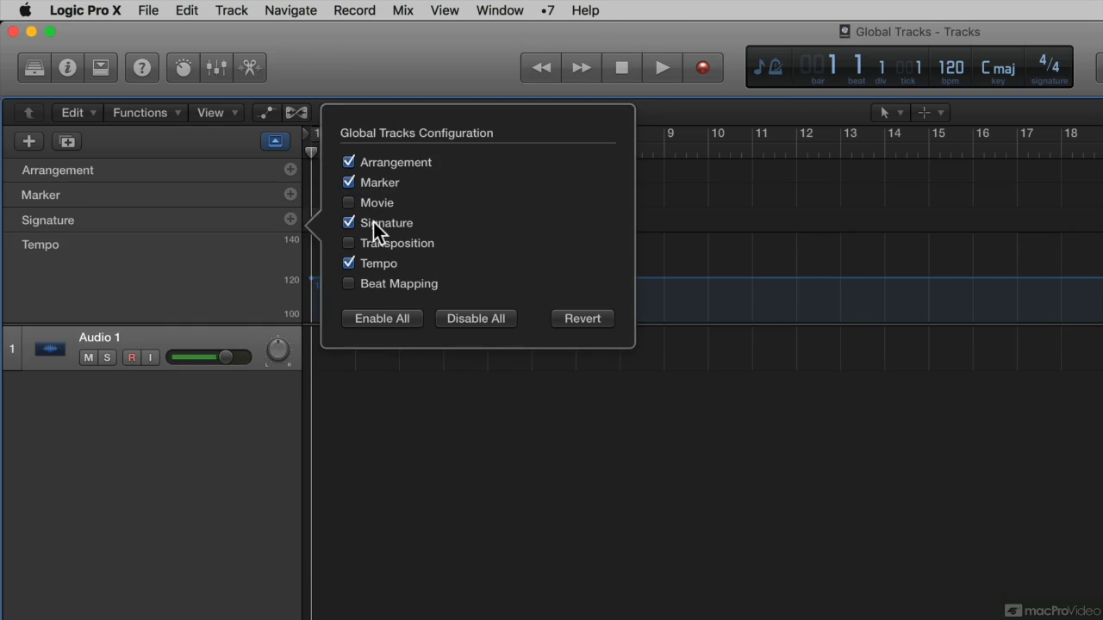
click(350, 283)
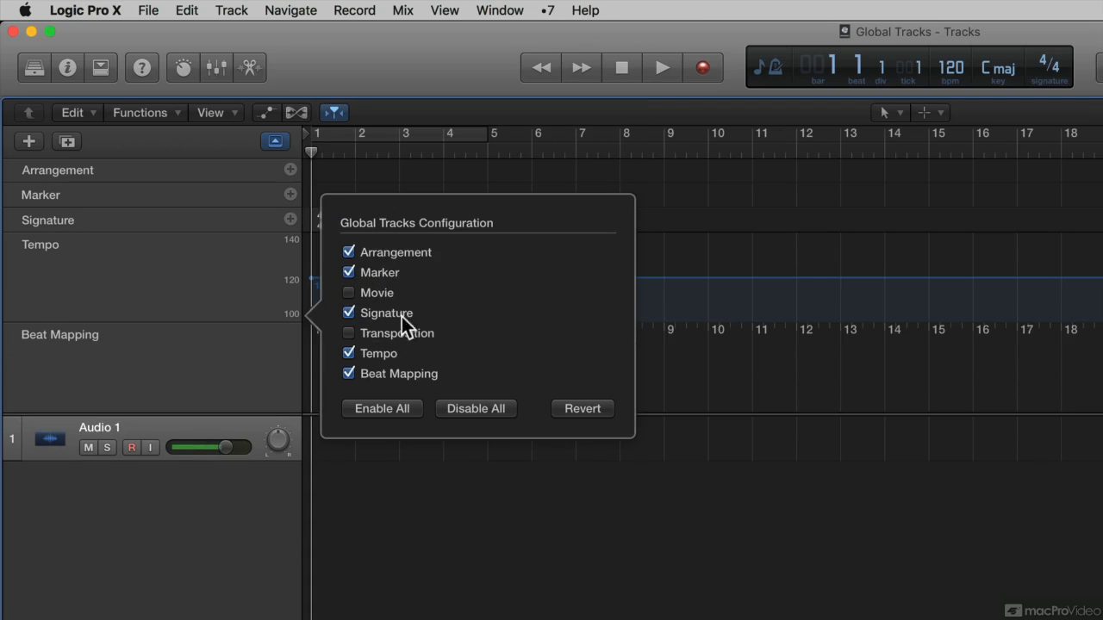
- Try Enable All and Disable All, then Revert to the original global track set
click(405, 405)
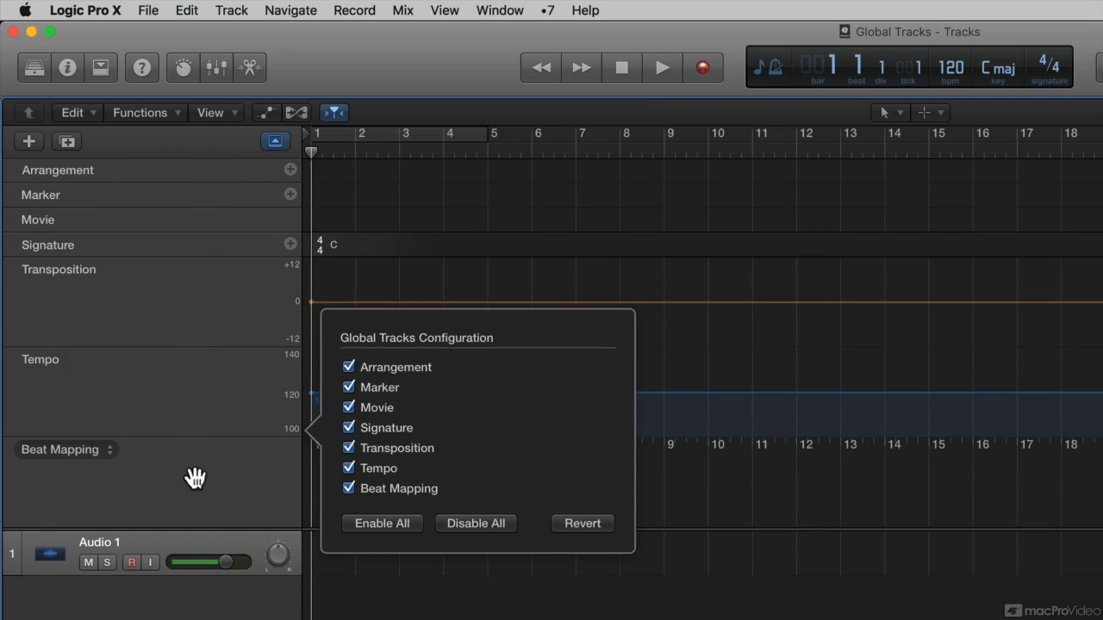
click(479, 524)
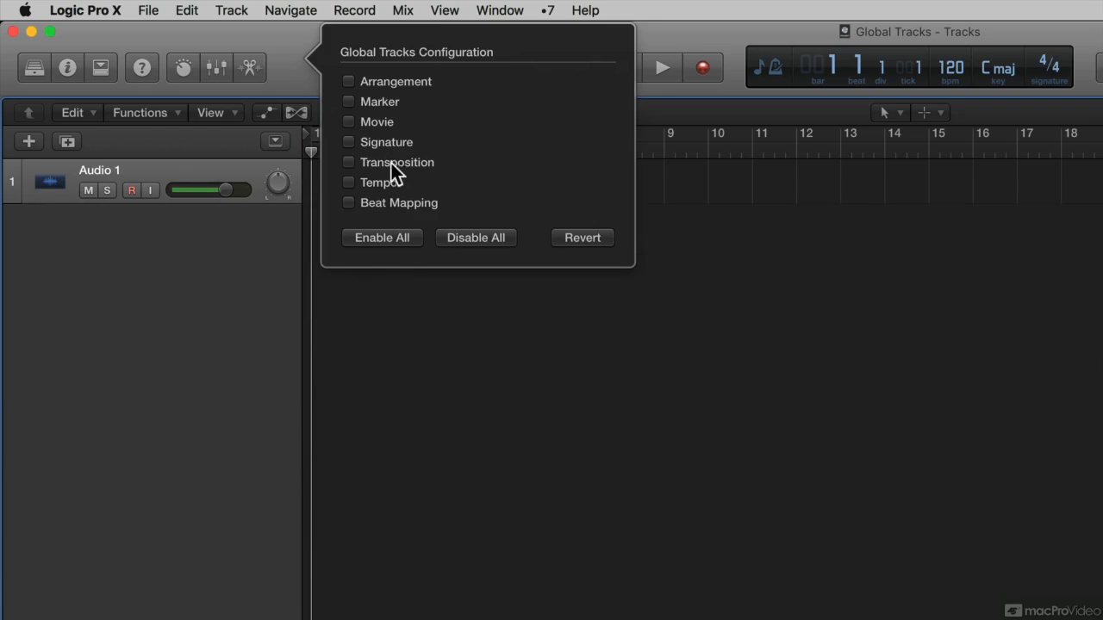
click(571, 238)
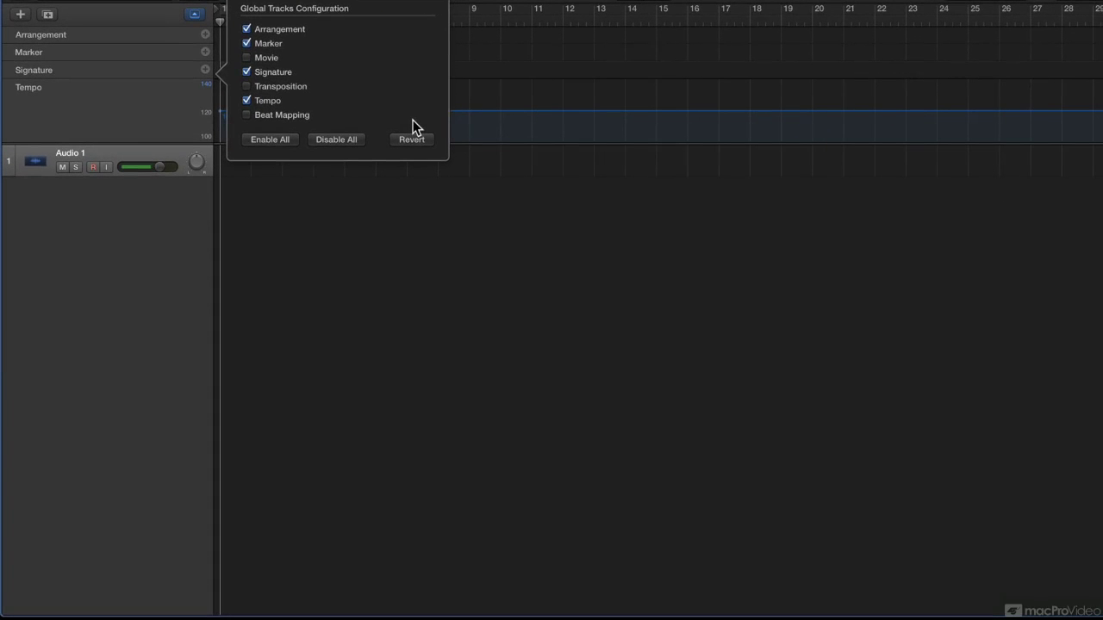
- Open the Piano Roll, show its global tracks, and bring up its global track configuration
key(p)
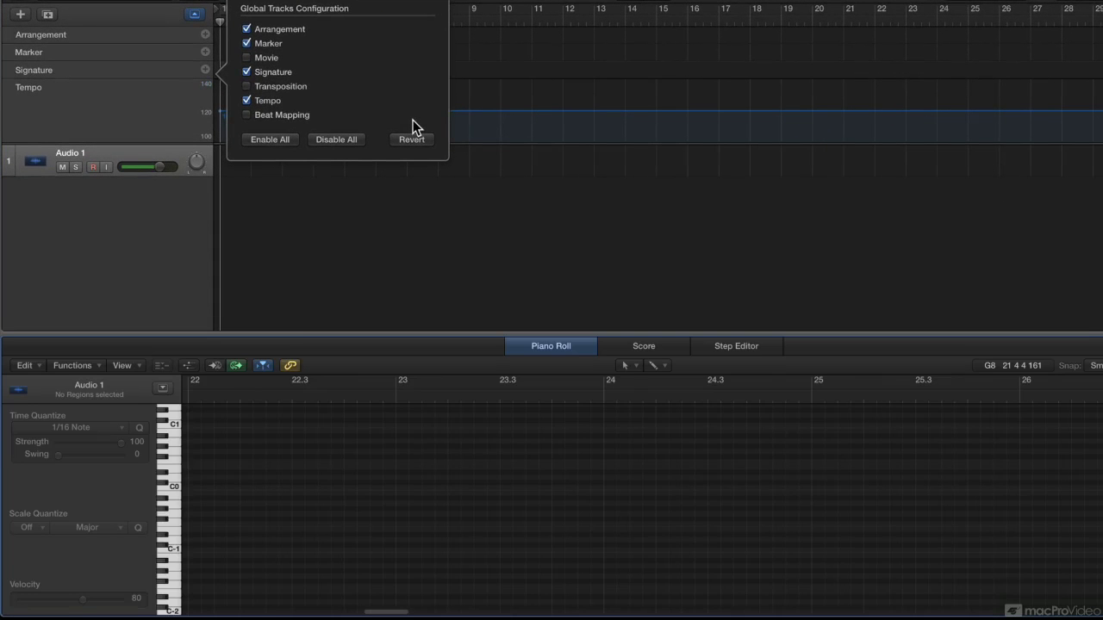
click(164, 392)
click(164, 388)
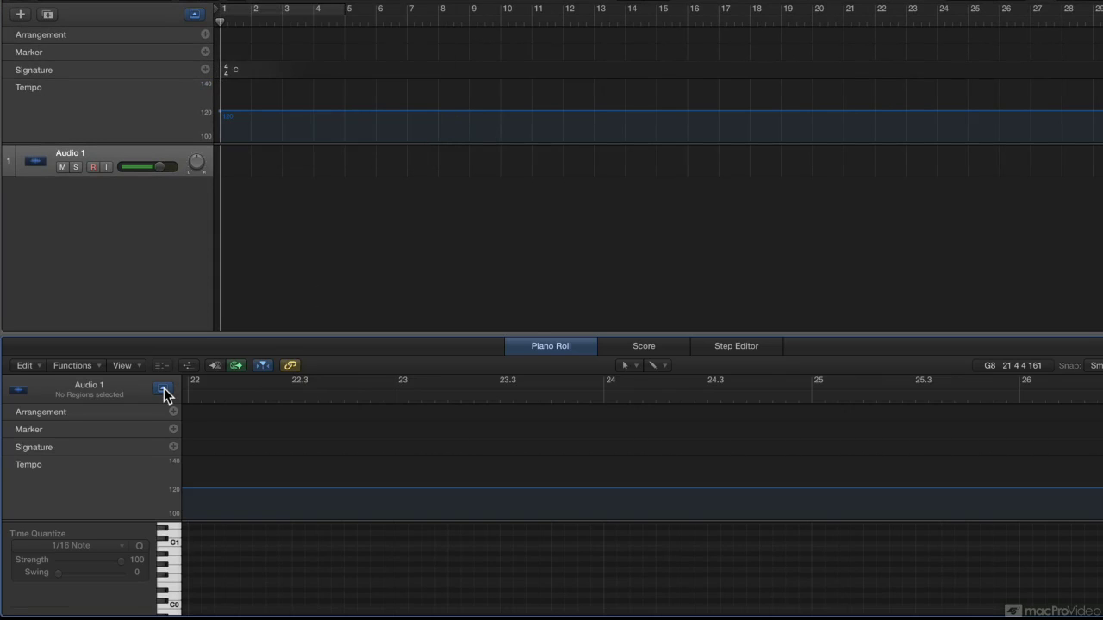
right_click(164, 390)
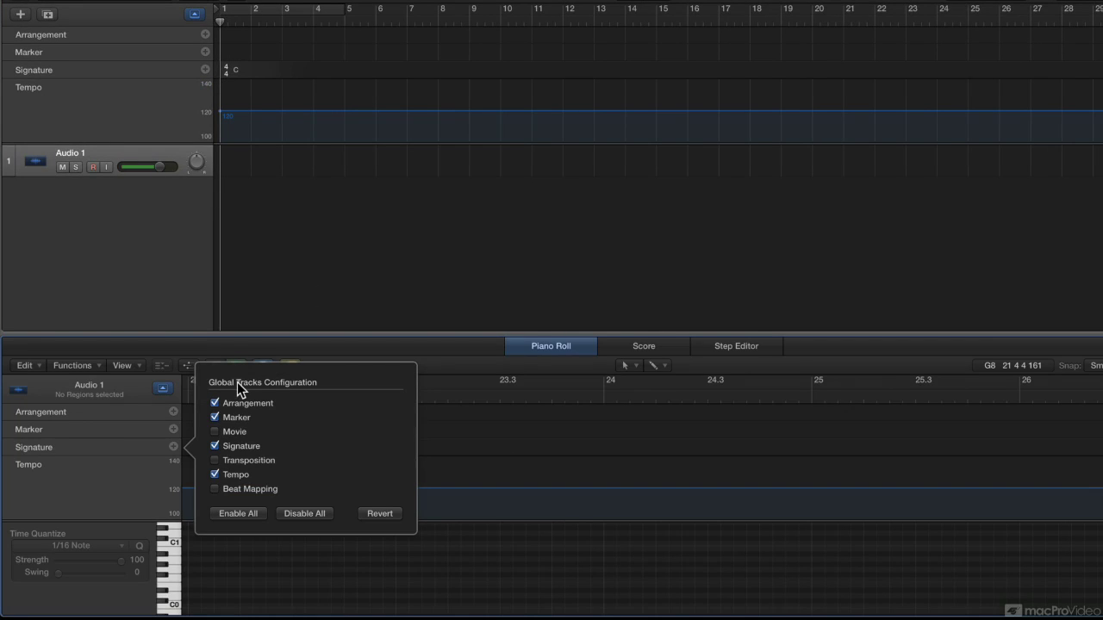
- Add Movie, enable all, then disable all global tracks in the Piano Roll
click(213, 431)
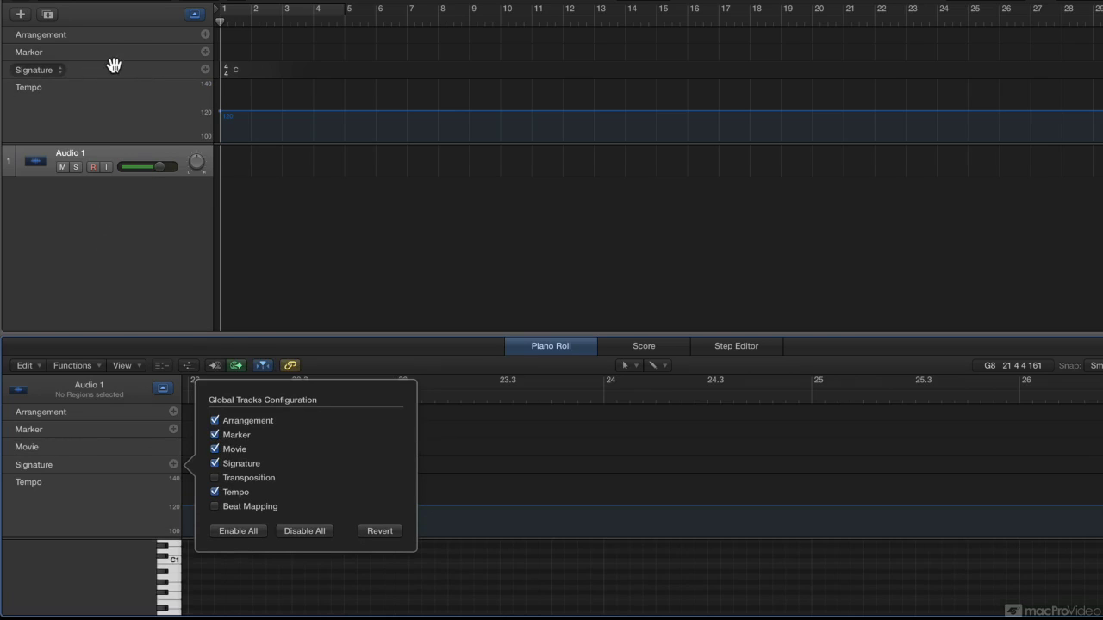
click(239, 531)
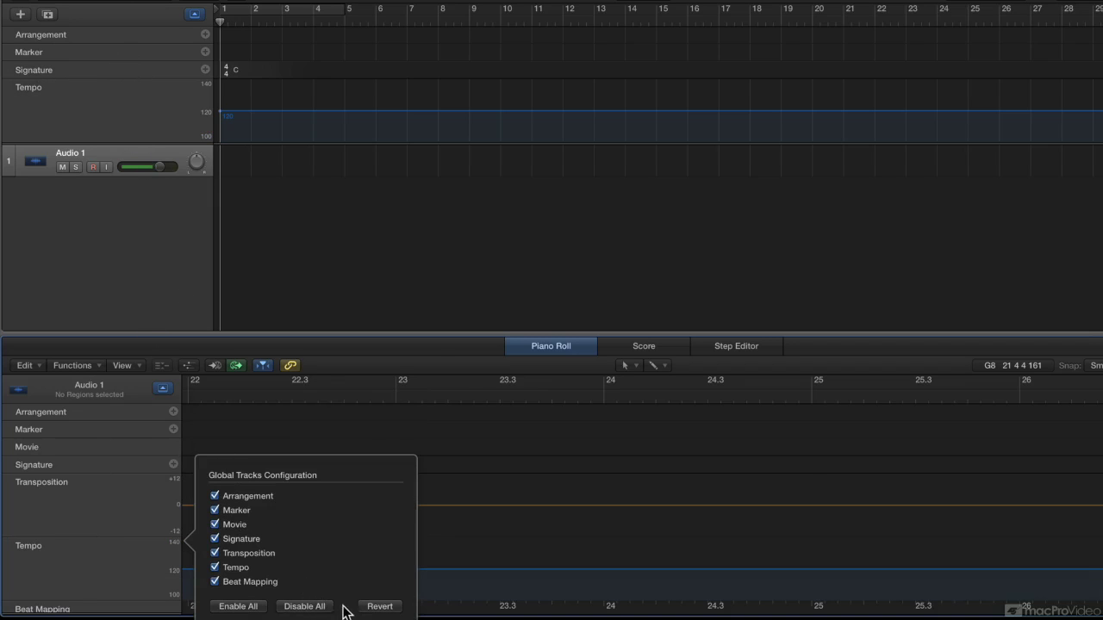
click(316, 609)
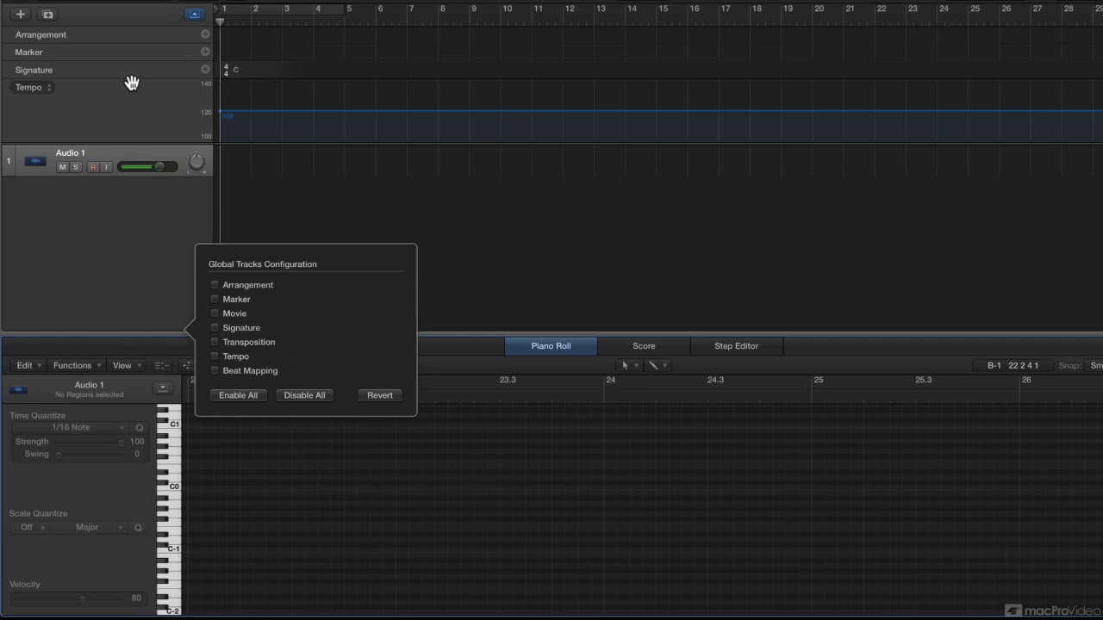
click(143, 293)
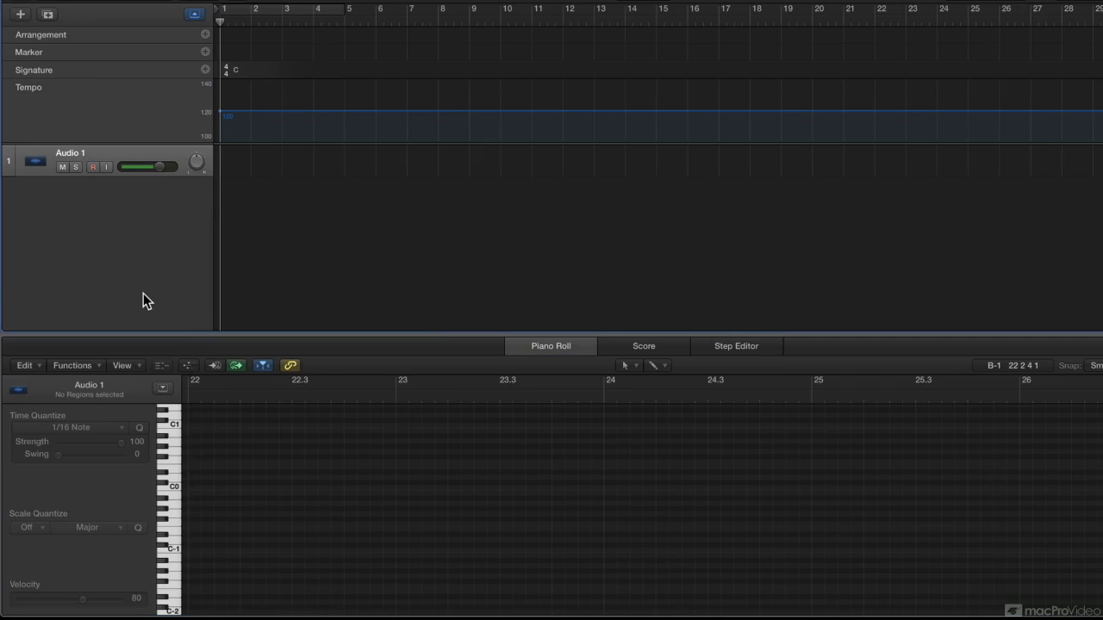
- Close the Piano Roll and look at the global track header's context menu
key(e)
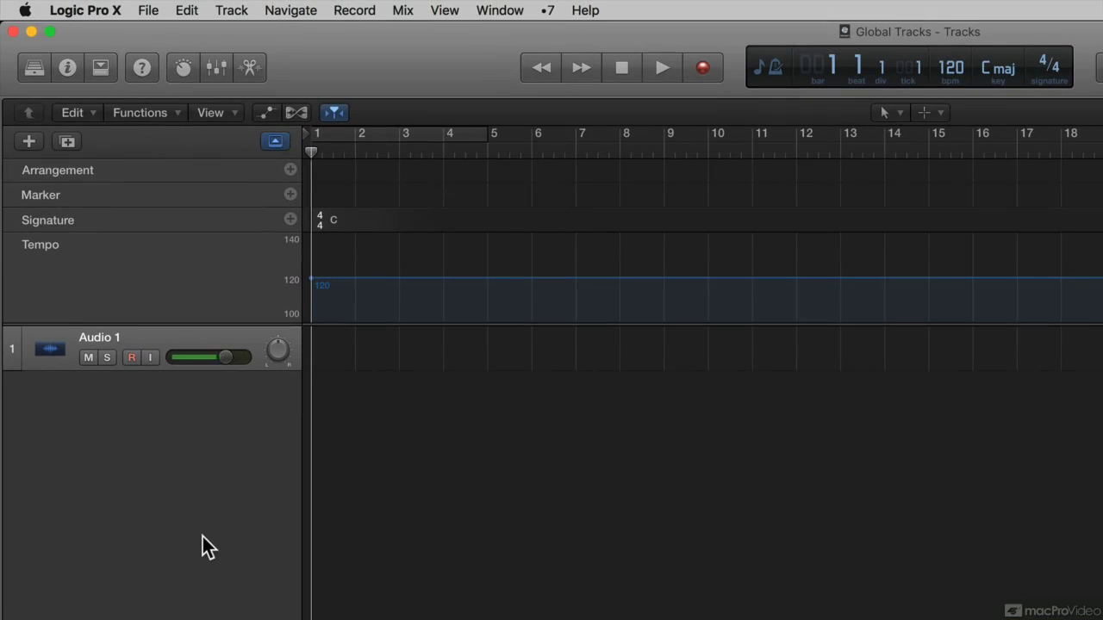
right_click(173, 217)
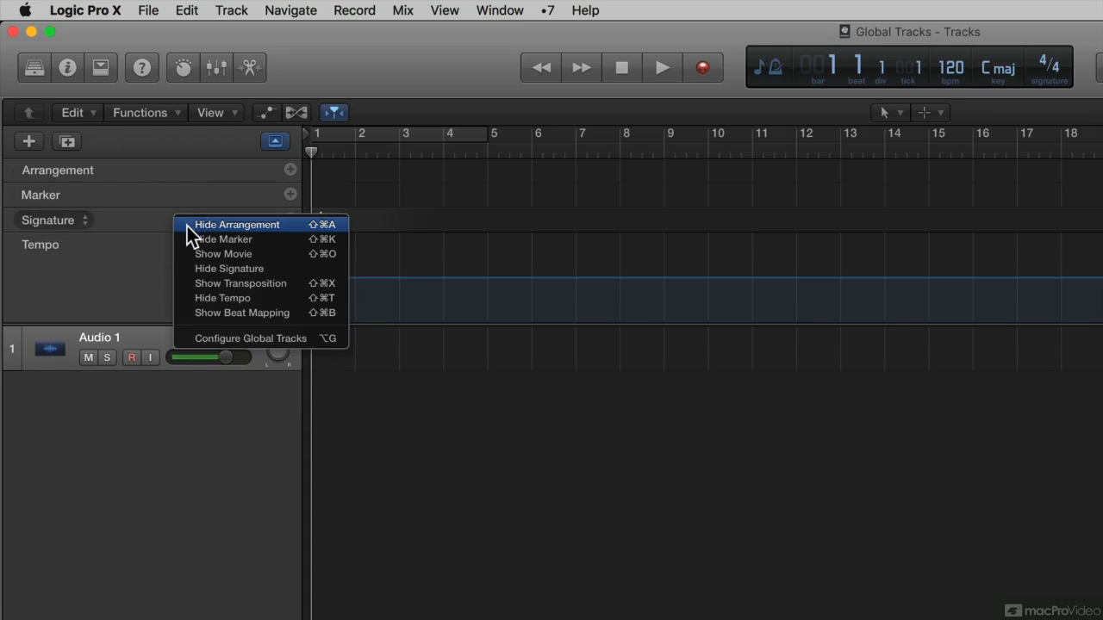
click(238, 13)
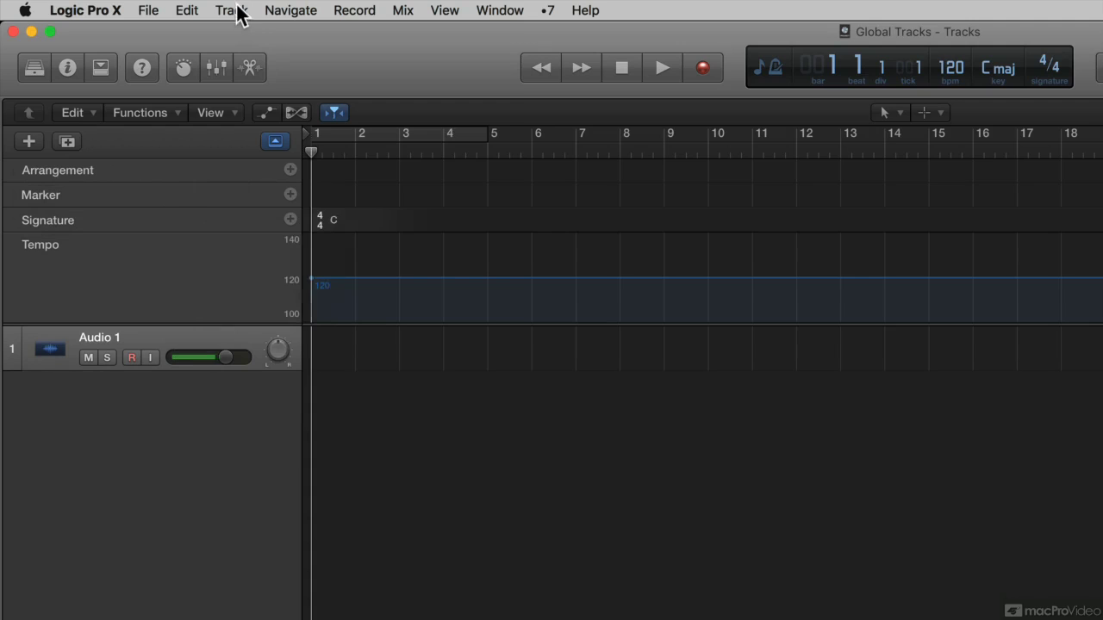
- Browse the Track > Global Tracks submenu and header options without changing anything
click(238, 15)
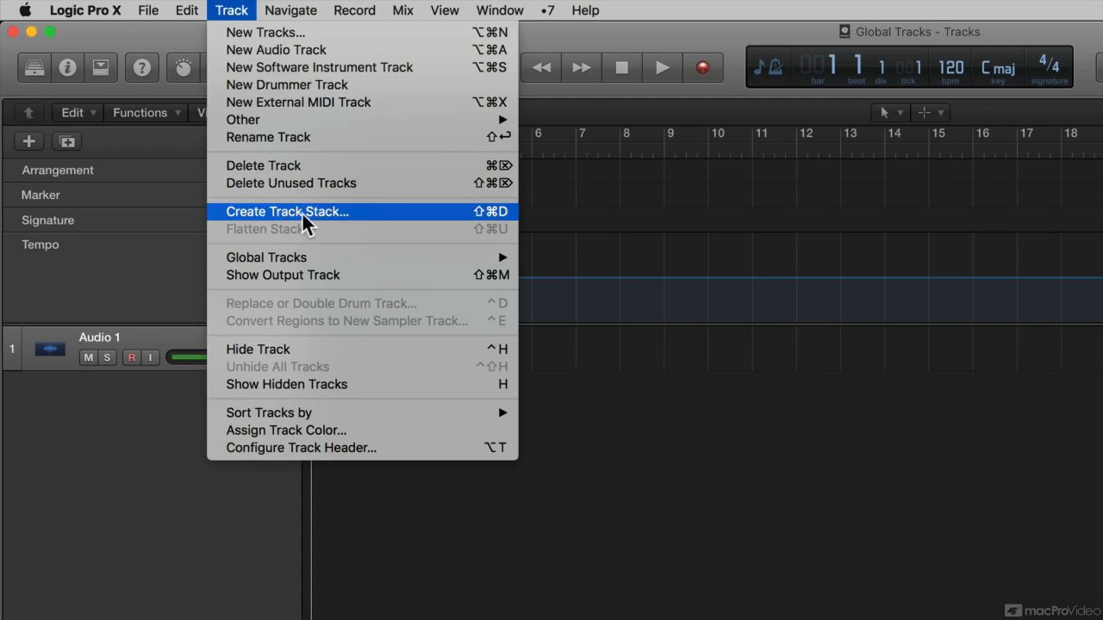
mouse_move(303, 259)
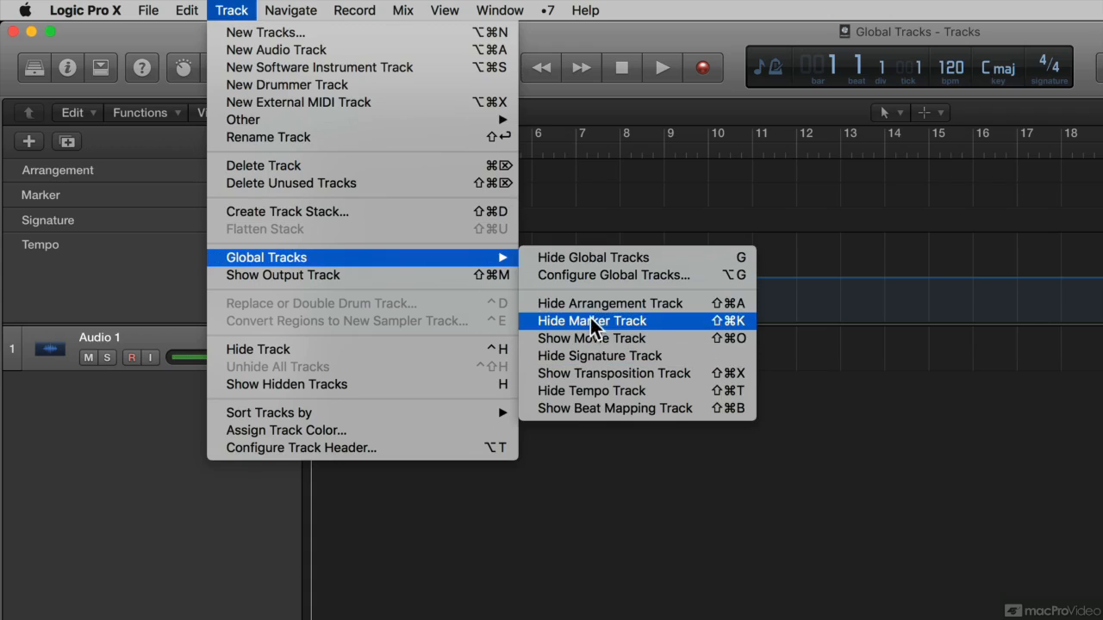
click(177, 613)
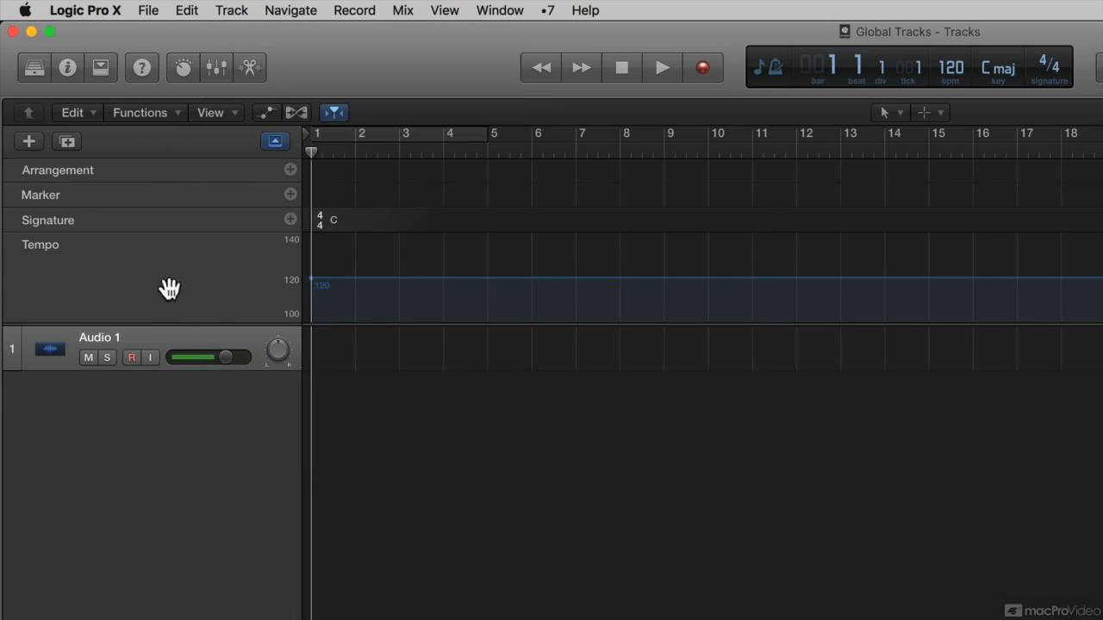
right_click(168, 228)
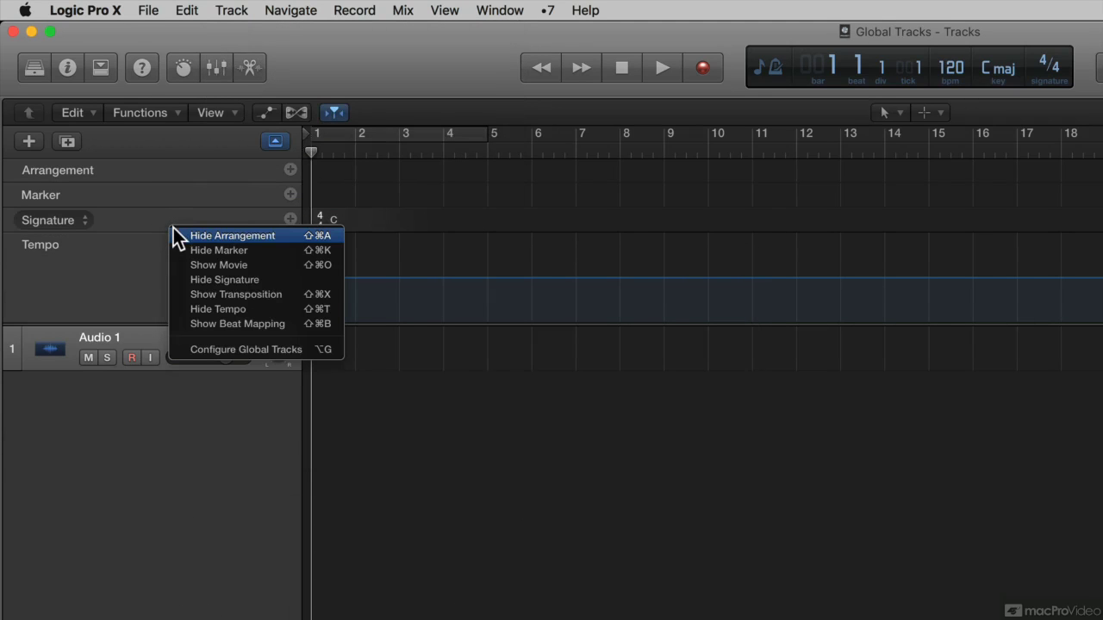
click(282, 419)
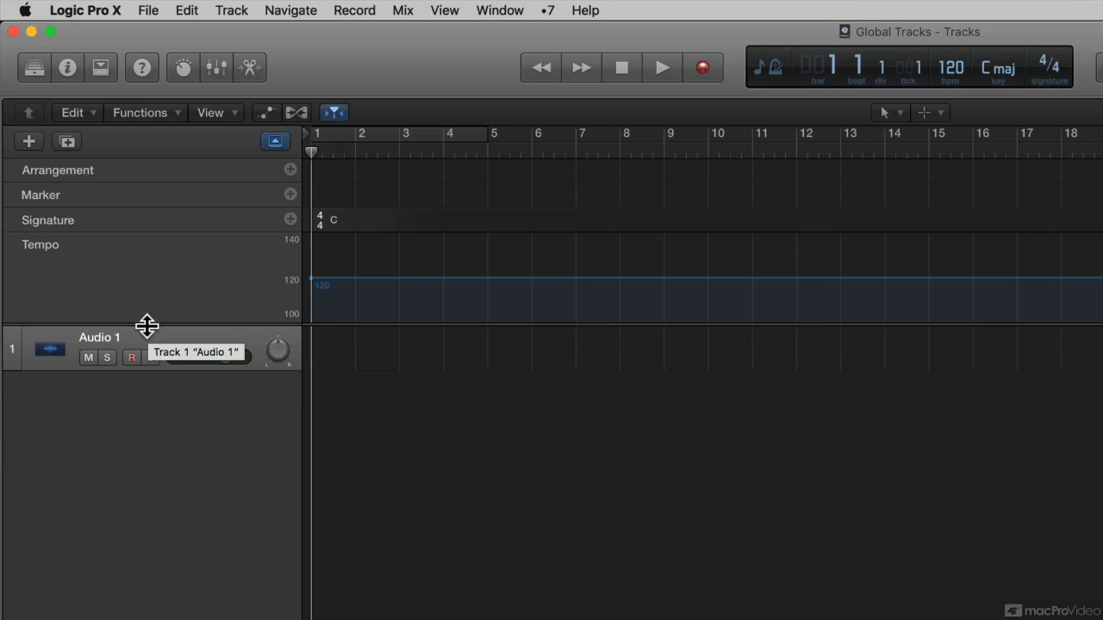
- Drag the Tempo/Audio 1 border down to enlarge the global tracks, then resize Arrangement
mouse_move(146, 326)
mouse_down()
mouse_move(160, 618)
mouse_move(155, 337)
mouse_move(141, 542)
mouse_up()
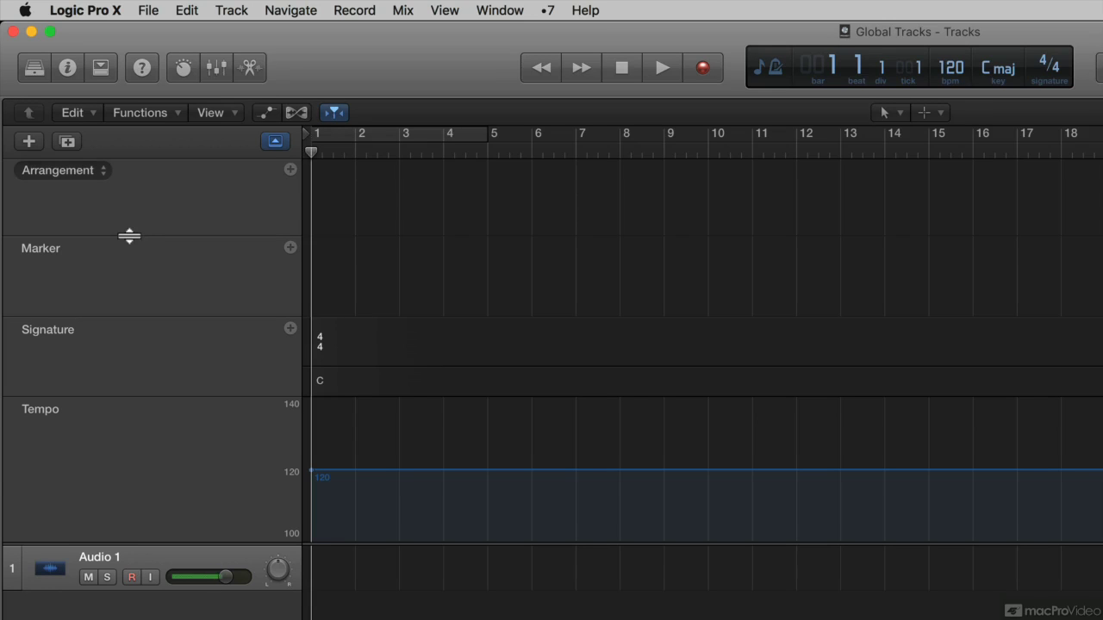
mouse_move(130, 235)
mouse_down()
mouse_move(120, 347)
mouse_move(170, 182)
mouse_move(164, 235)
mouse_up()
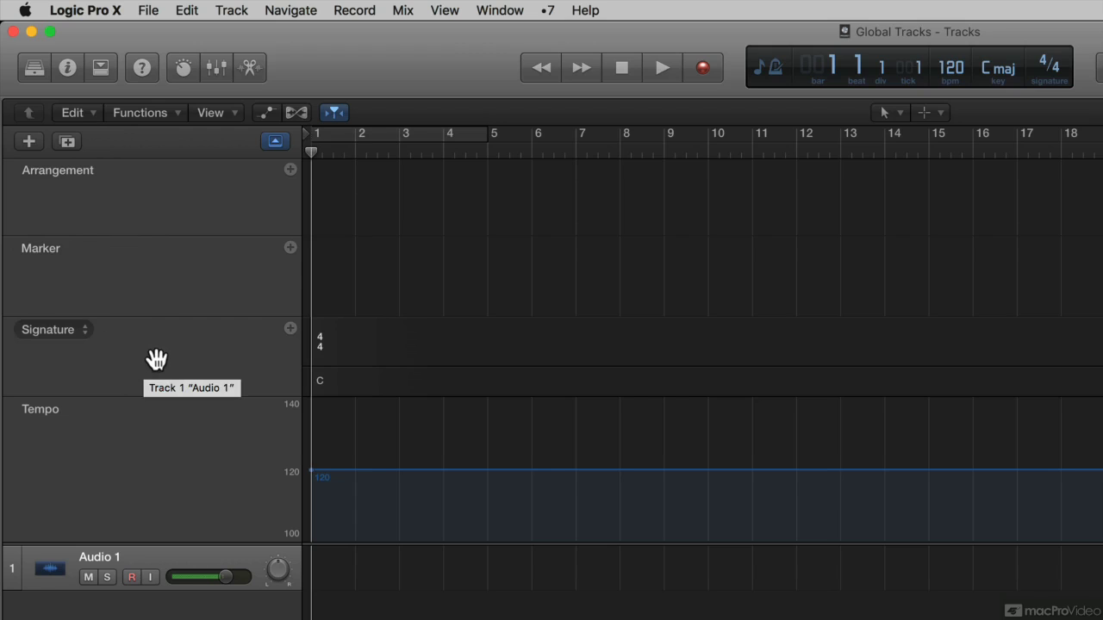
- Drag Signature above Marker, giving the order Arrangement, Signature, Marker, Tempo
drag(157, 358, 160, 242)
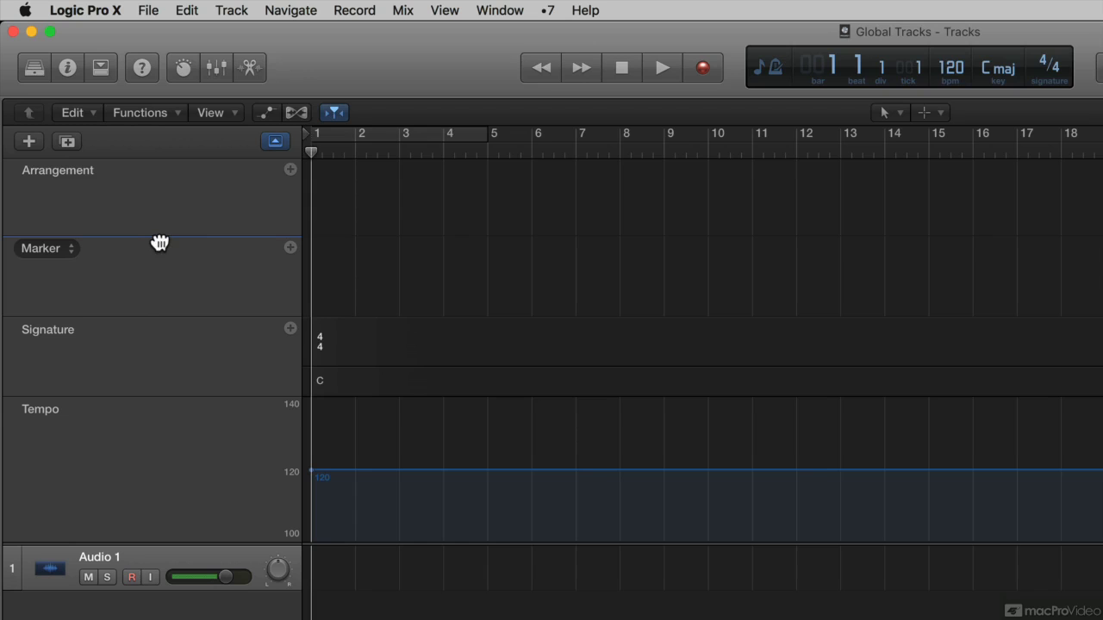
drag(160, 242, 161, 242)
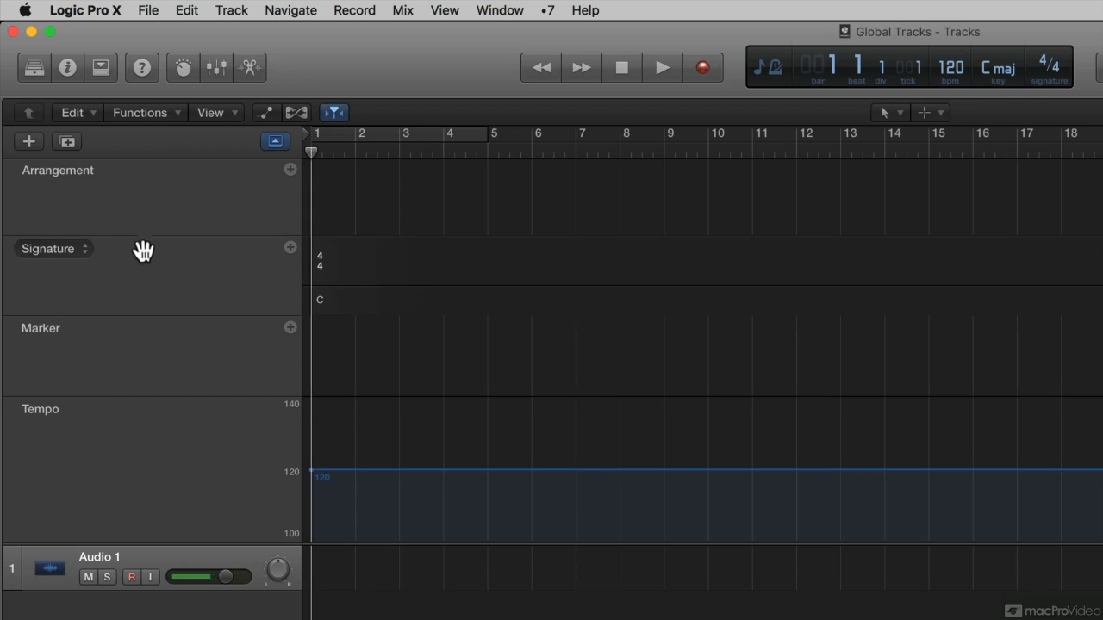